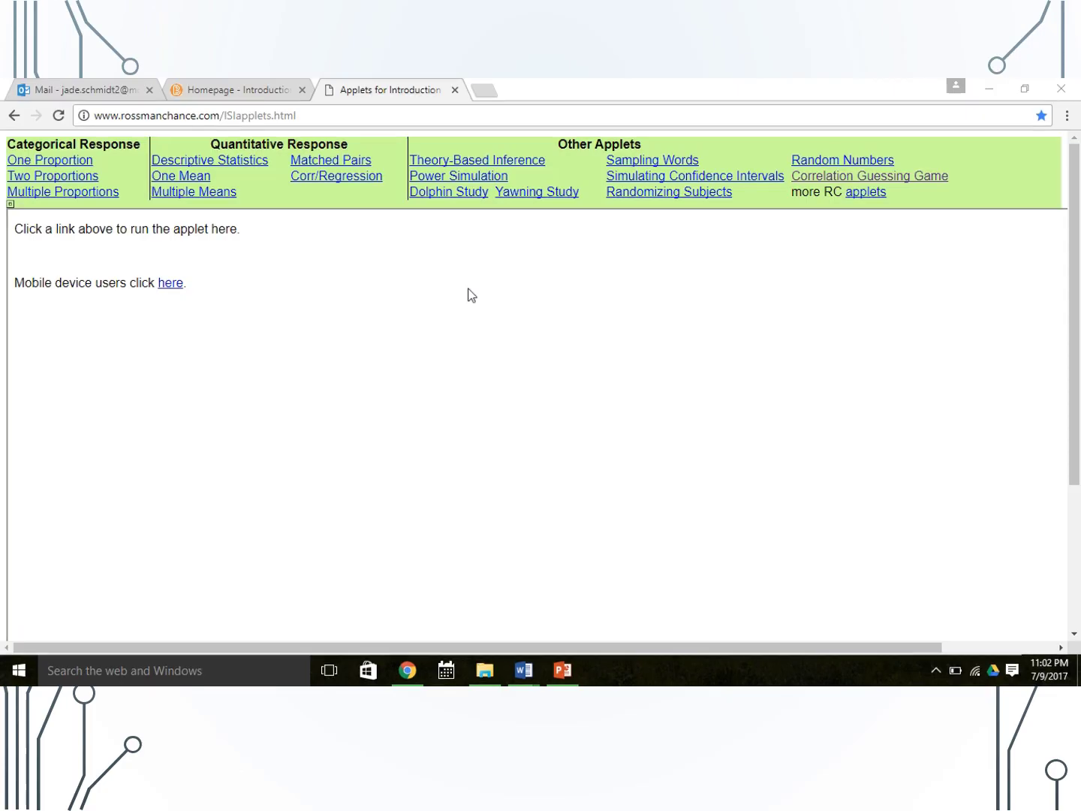
Open the Simulating Confidence Intervals applet from the Other Applets list
left_click(687, 179)
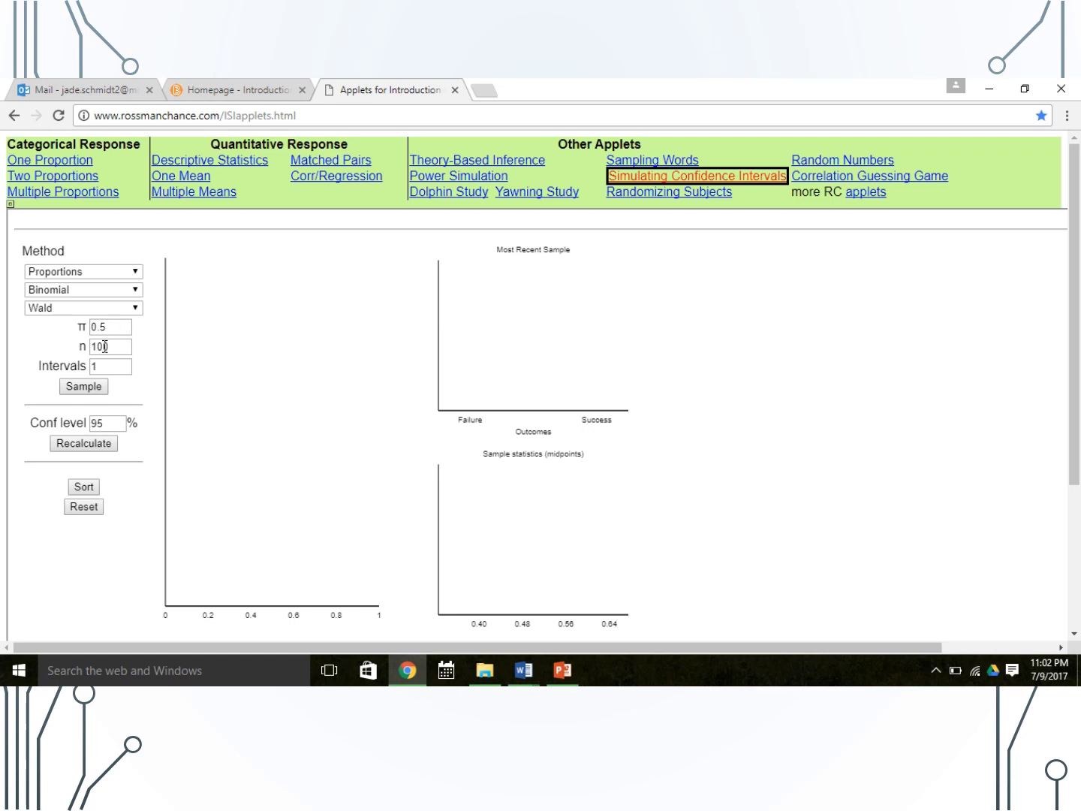
Set the sample size n to 80, keeping π at 0.5 and the Wald method
left_click(103, 349)
key("BackSpace")
key("BackSpace")
type("8")
Draw two single samples, checking each interval's endpoints, then set Intervals to 100
left_click(91, 392)
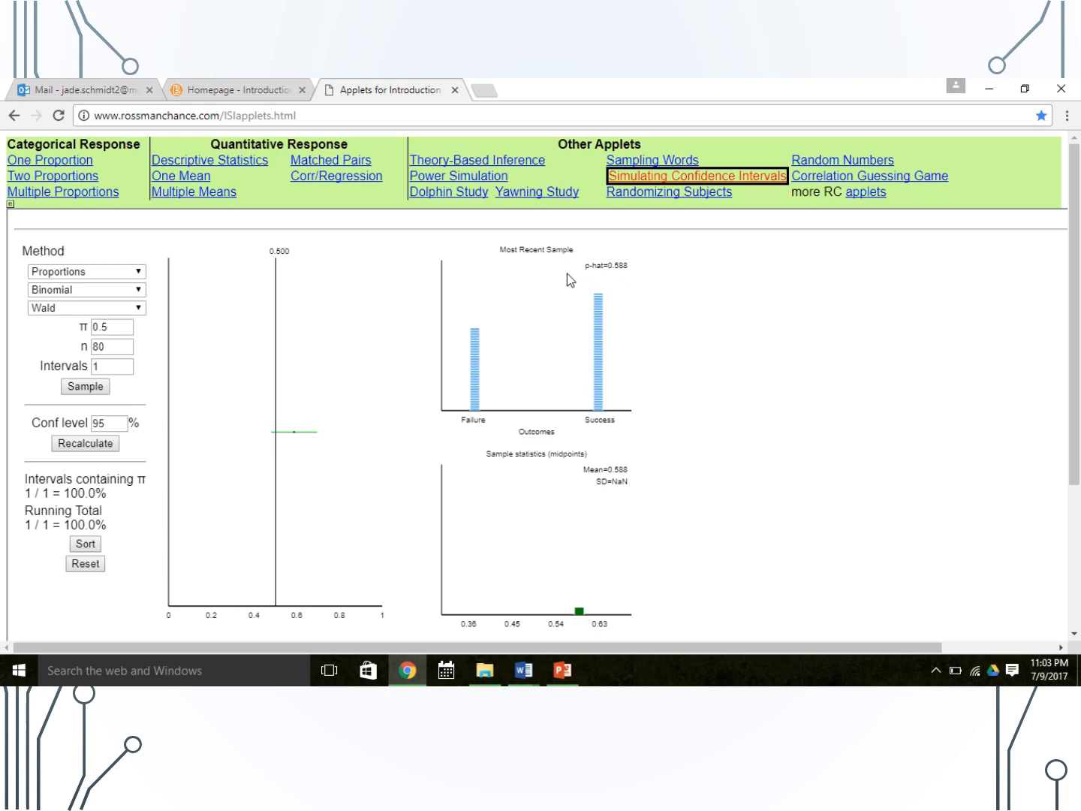
left_click(294, 433)
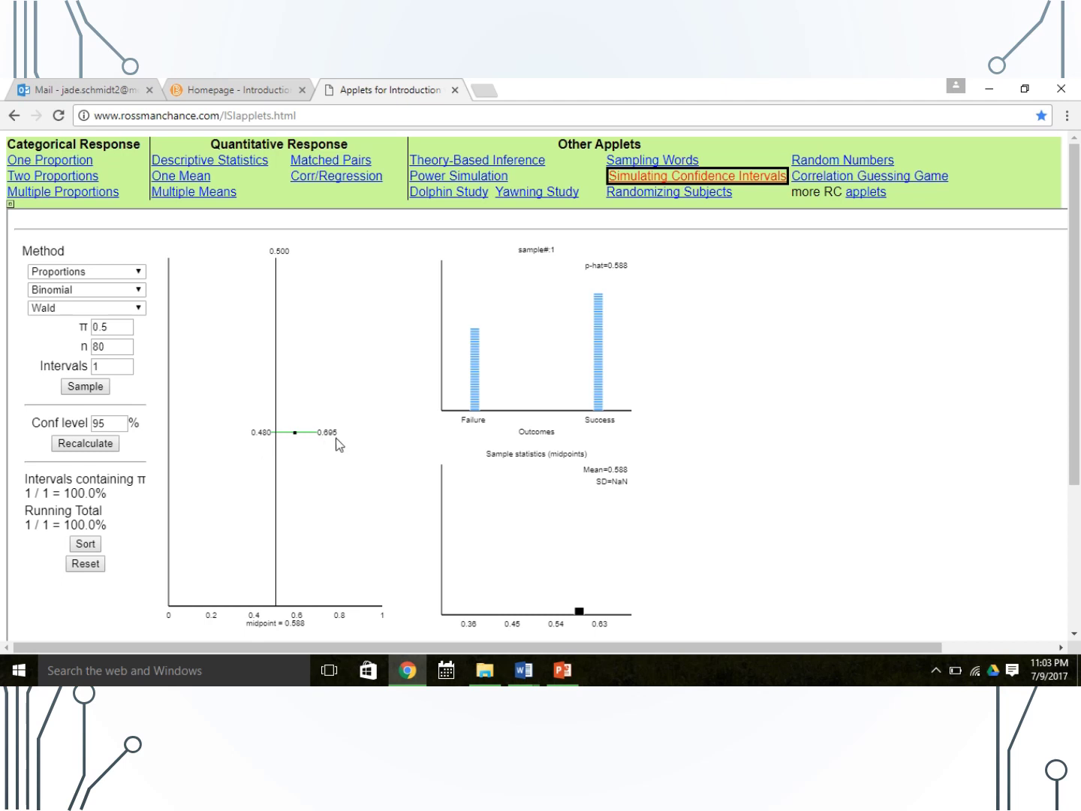
left_click(96, 388)
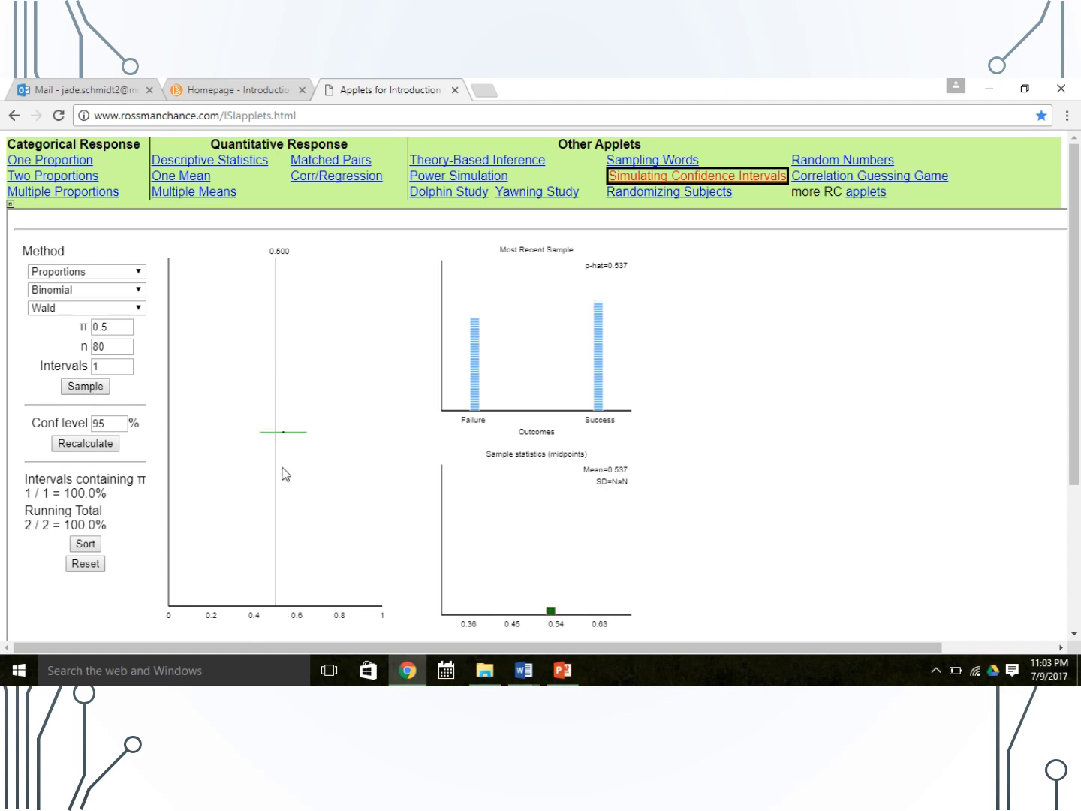
left_click(282, 433)
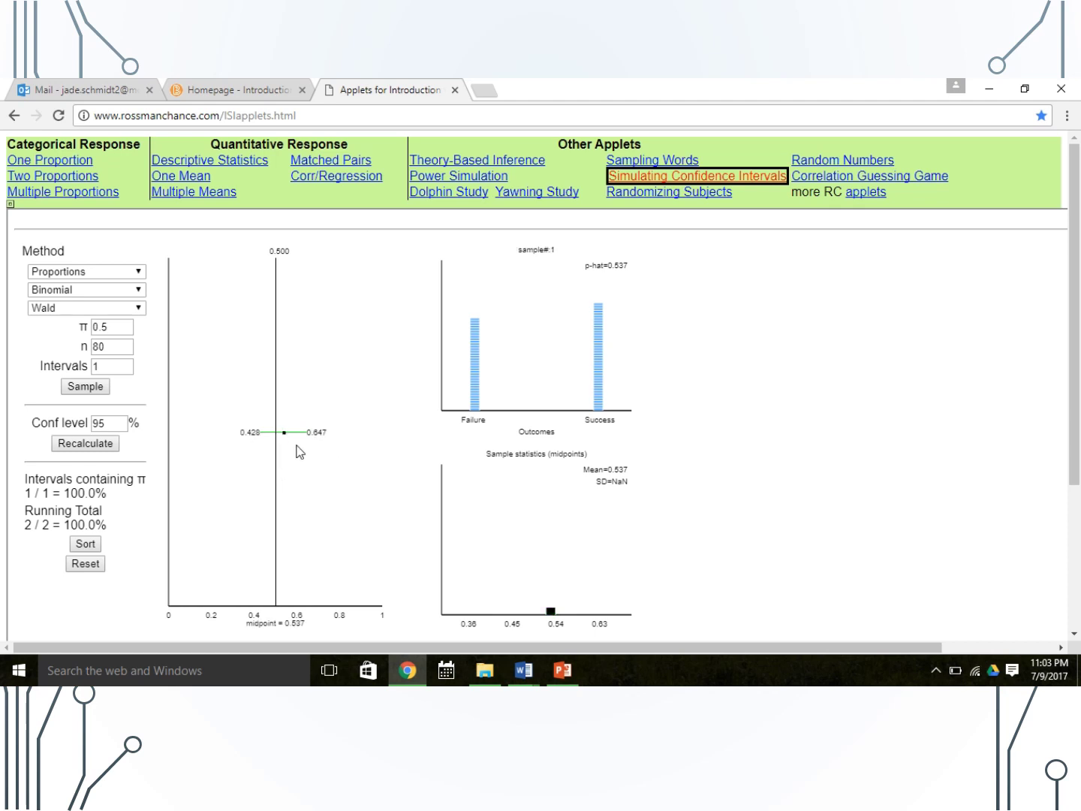
left_click(114, 368)
type("00")
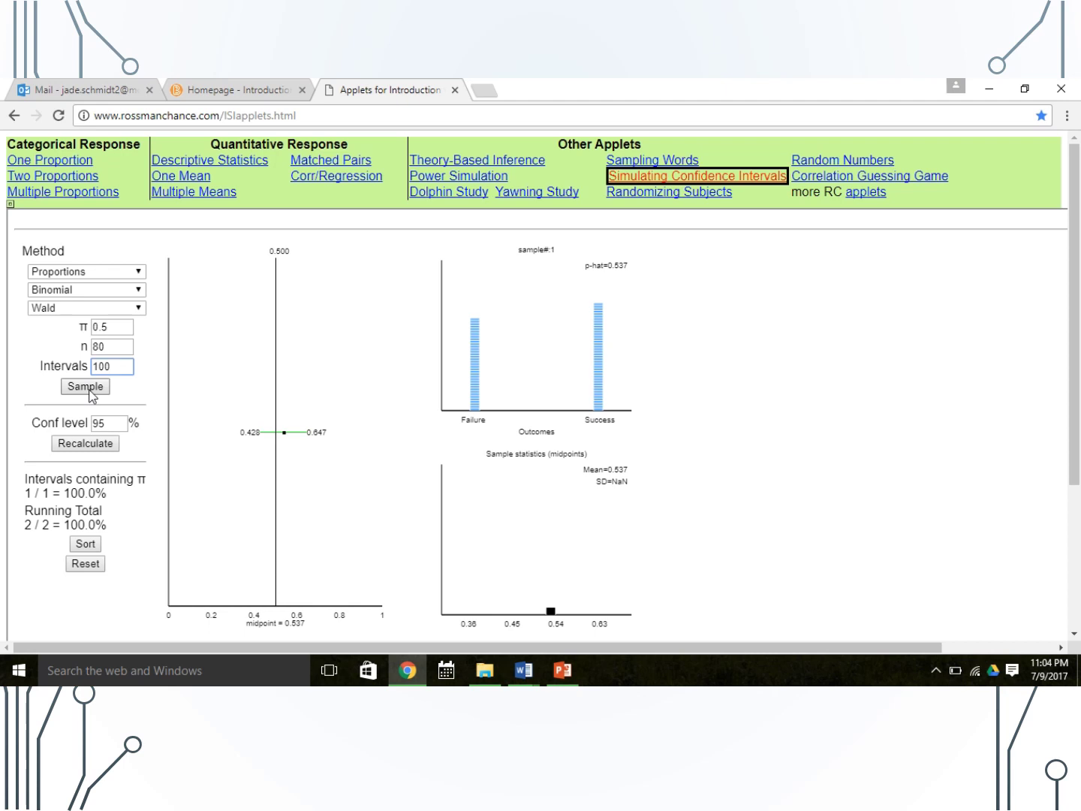
Simulate 100 intervals at once, giving 94/100 containing π and 96/102 overall
left_click(90, 389)
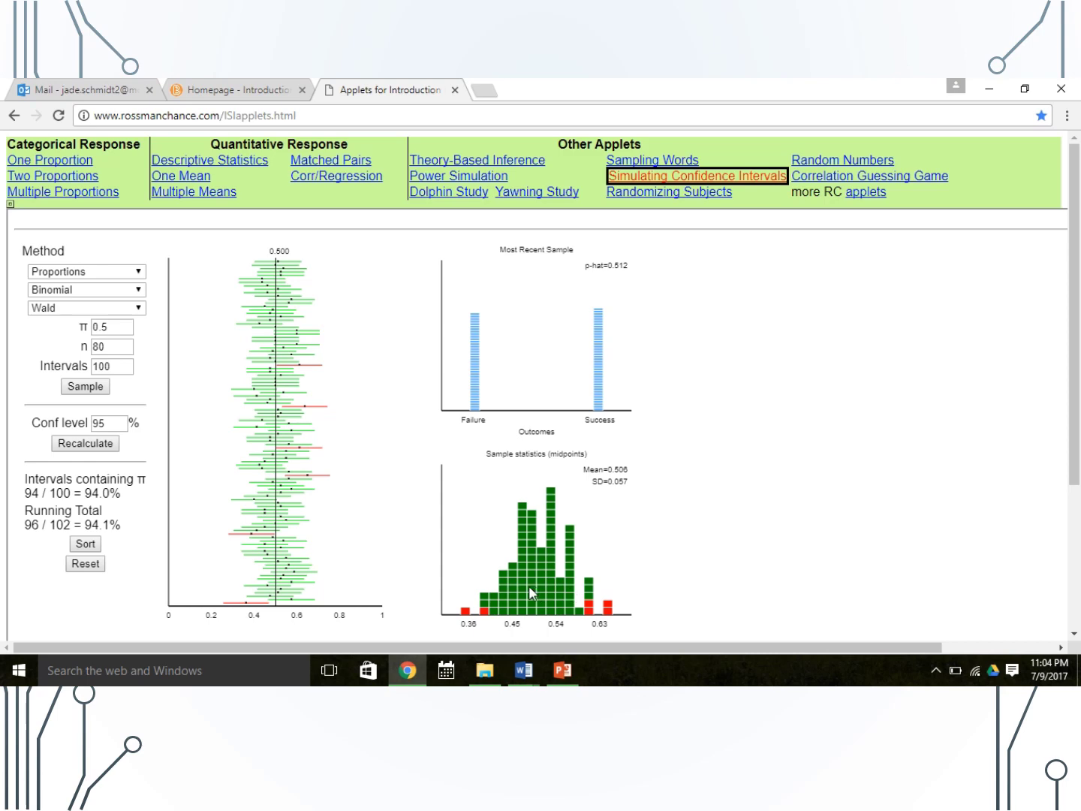
Inspect several histogram samples, ending on sample #60 (p-hat 0.475, interval 0.366–0.584)
left_click(508, 587)
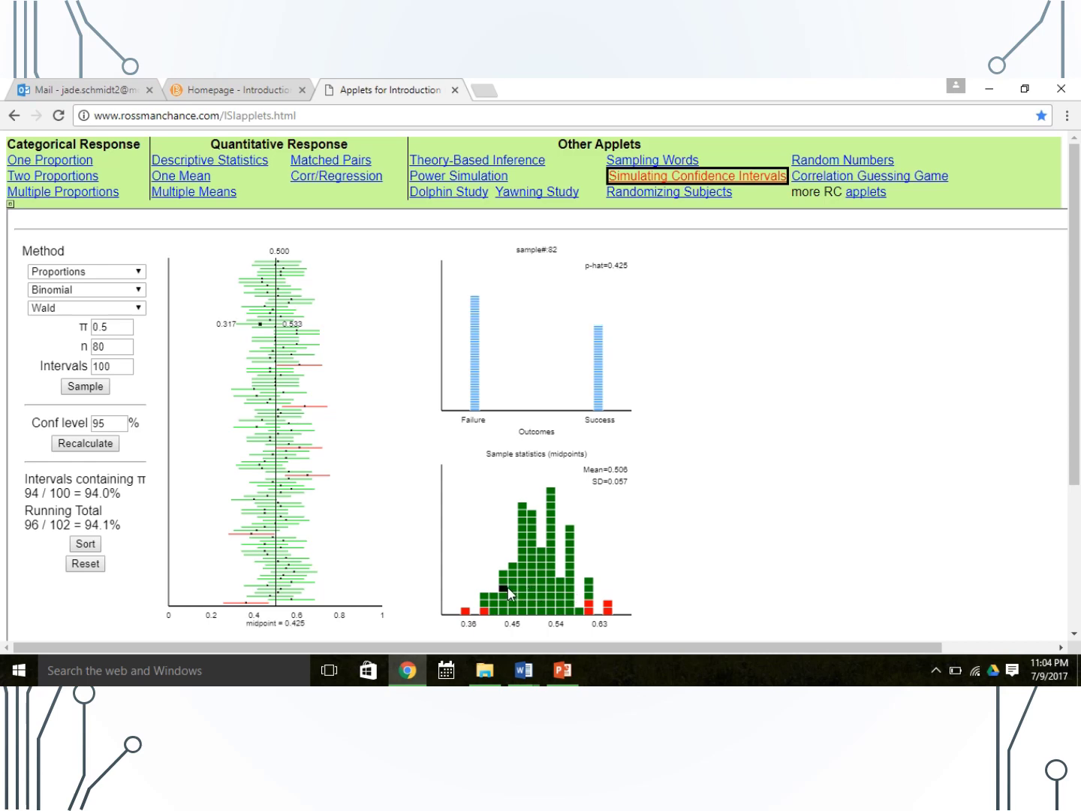
left_click(579, 611)
left_click(591, 582)
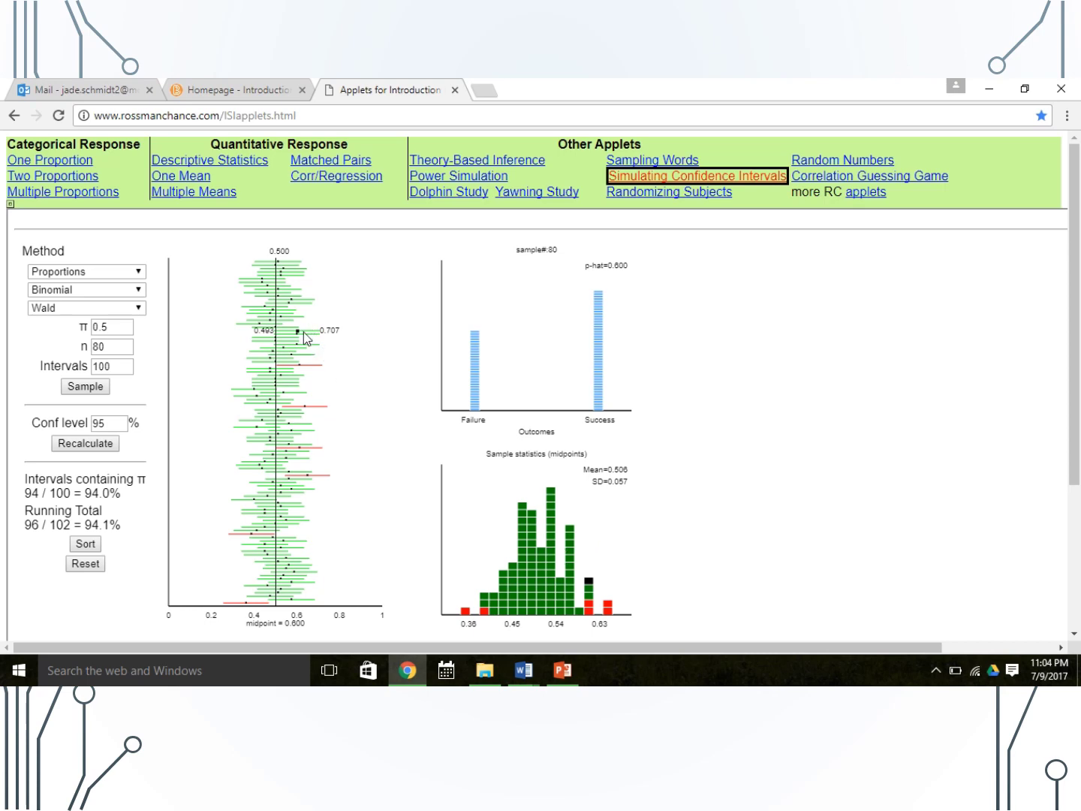
left_click(528, 569)
left_click(508, 605)
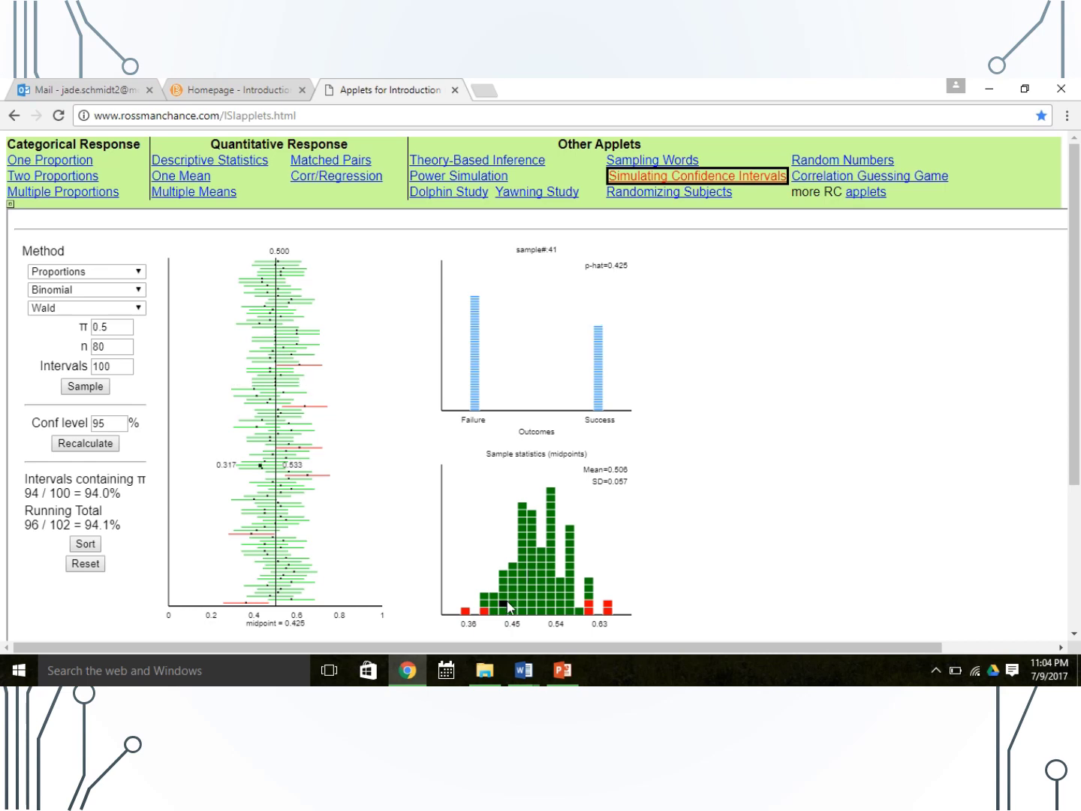
left_click(522, 562)
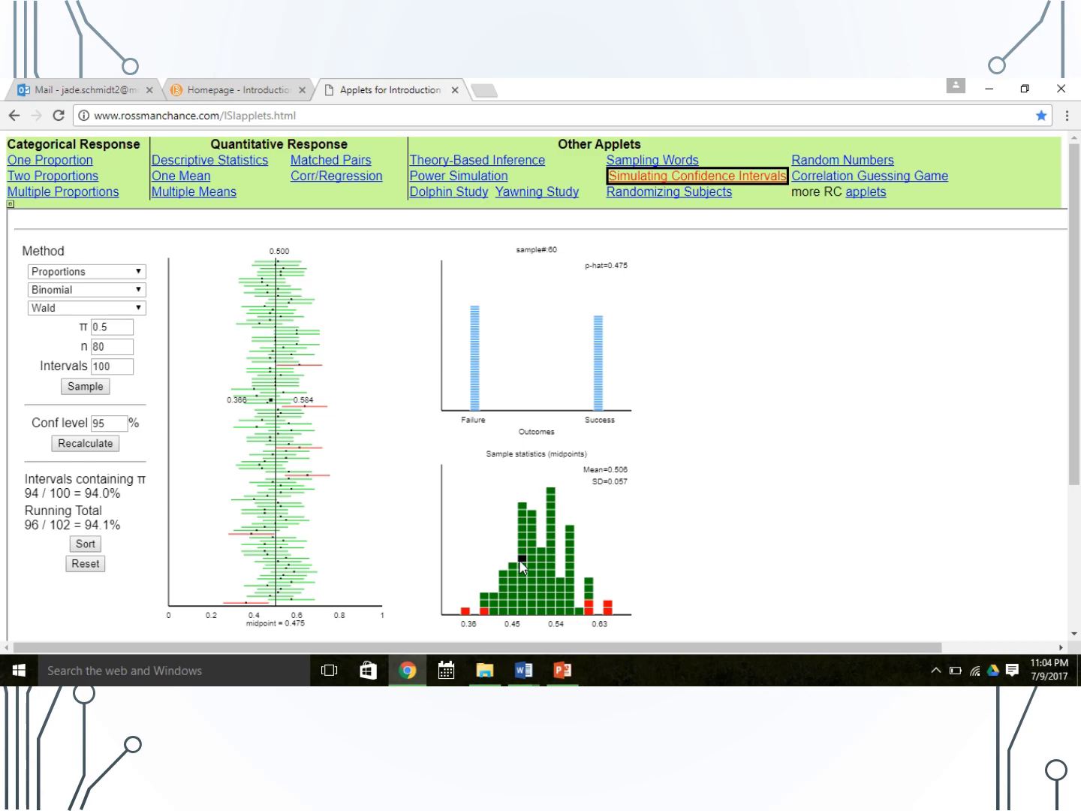
Sort intervals by midpoint and inspect the extreme misses, such as sample #99 (0.532–0.743)
left_click(93, 549)
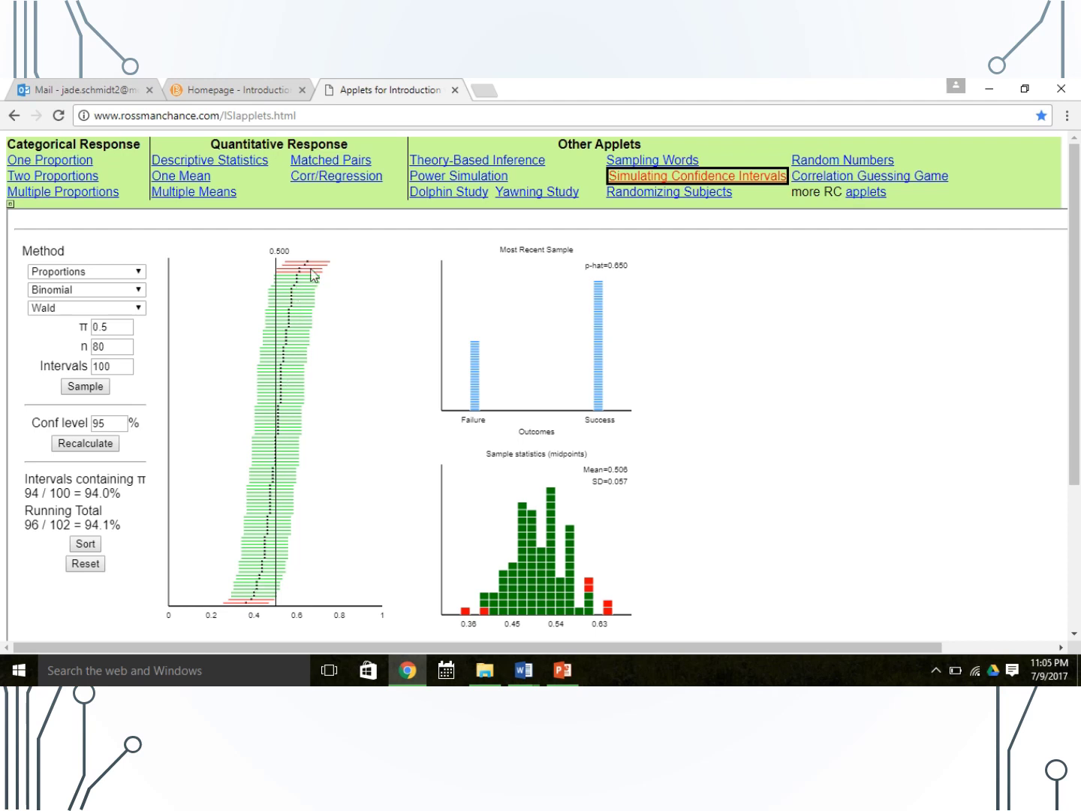
left_click(247, 602)
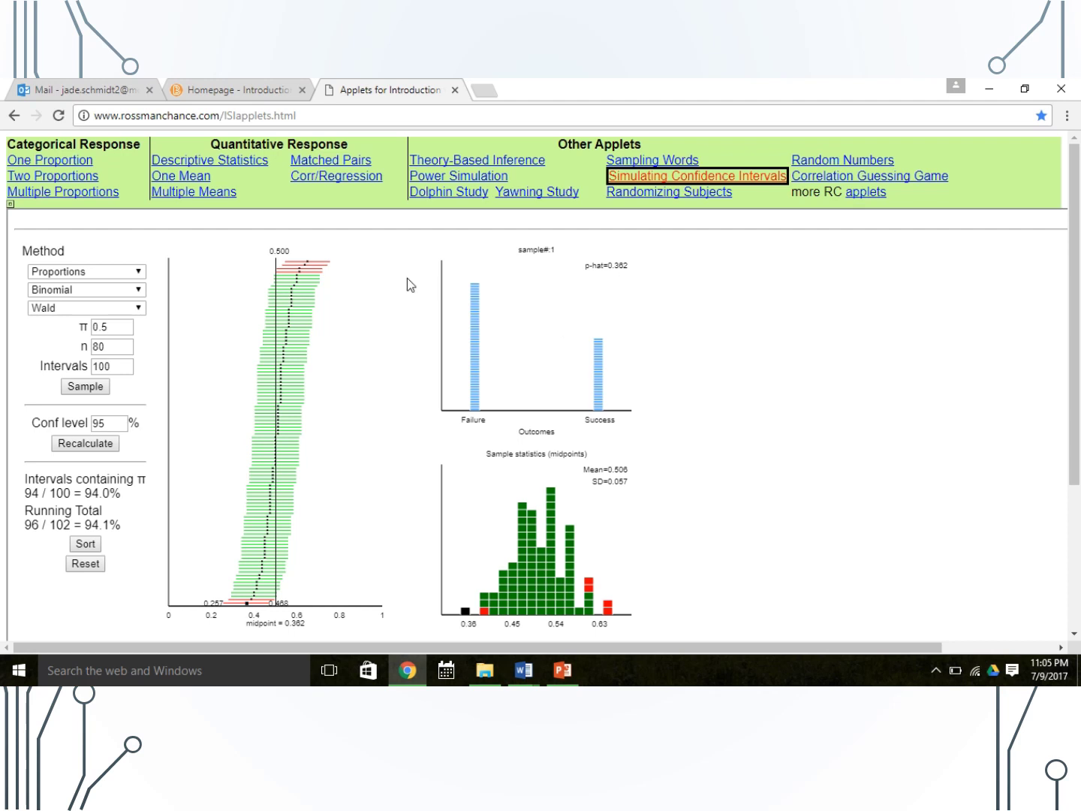
left_click(307, 261)
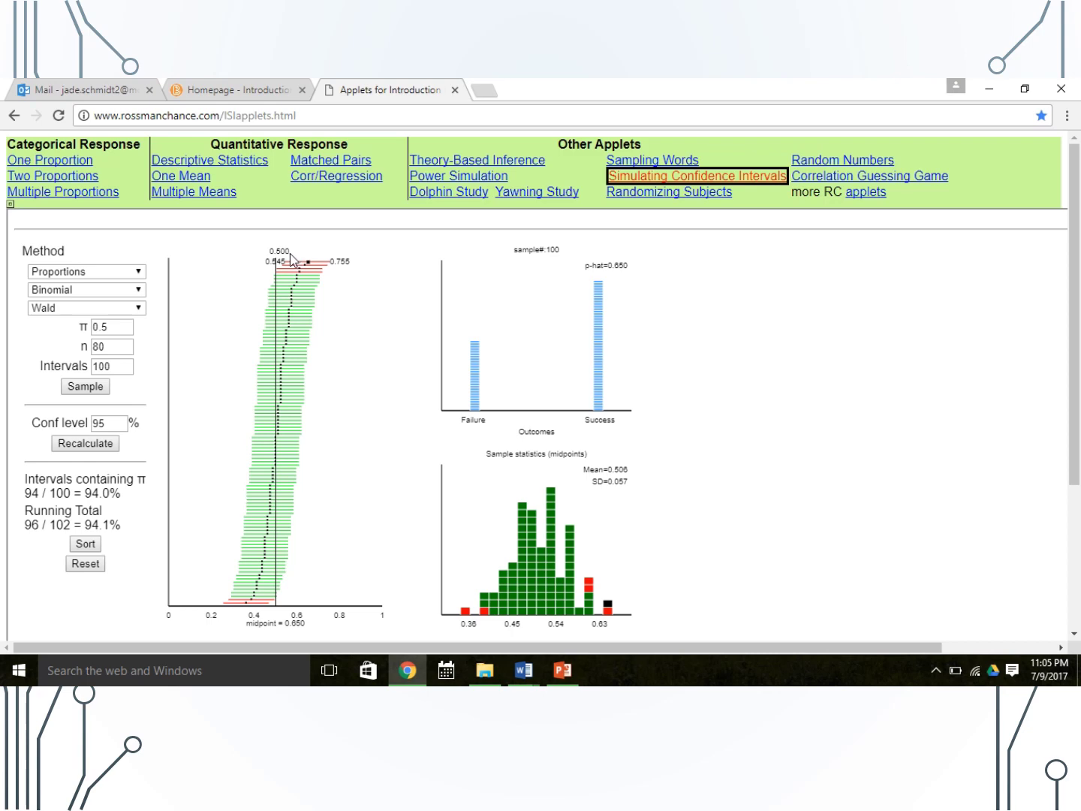
left_click(116, 325)
Inspect top sorted intervals #99, #98, #97 and bottom intervals #2 and #3
left_click(303, 266)
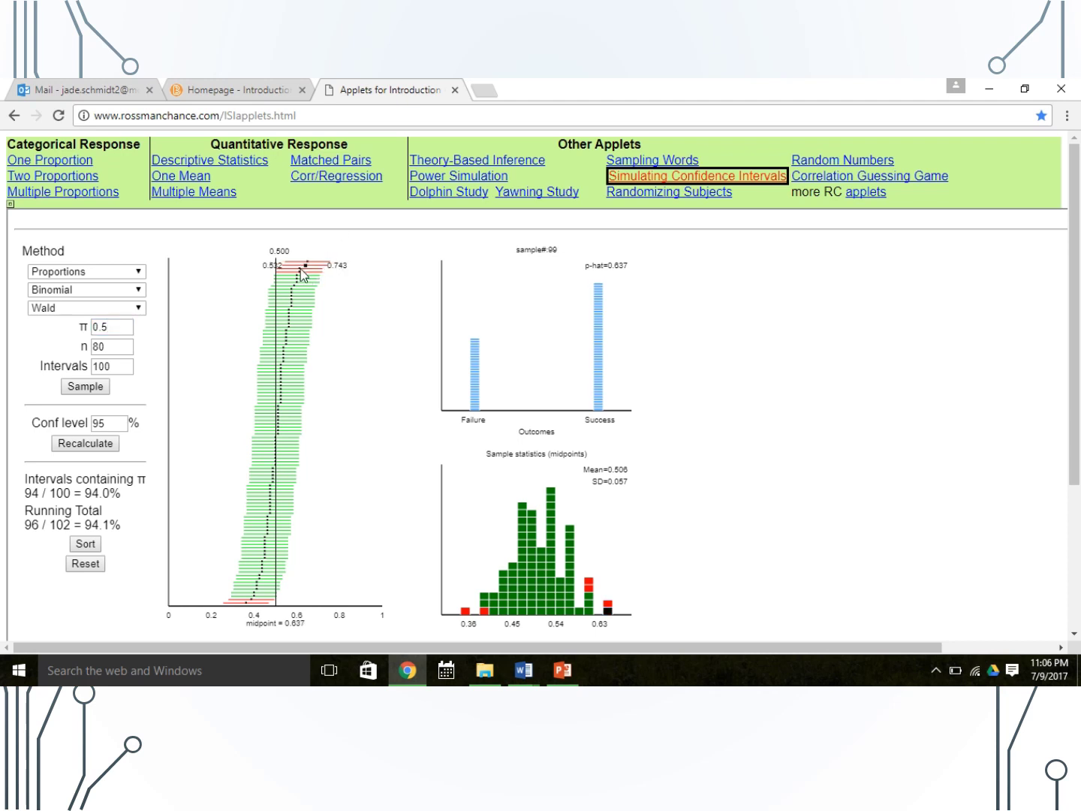
left_click(301, 269)
left_click(299, 272)
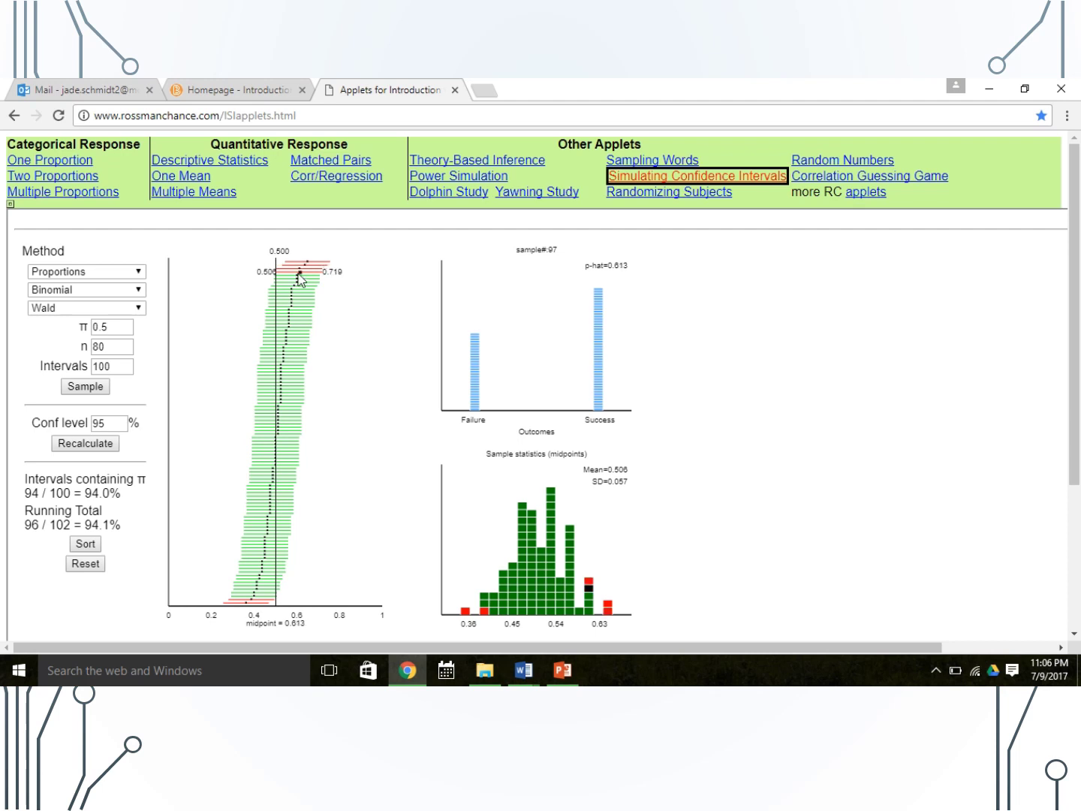
left_click(253, 601)
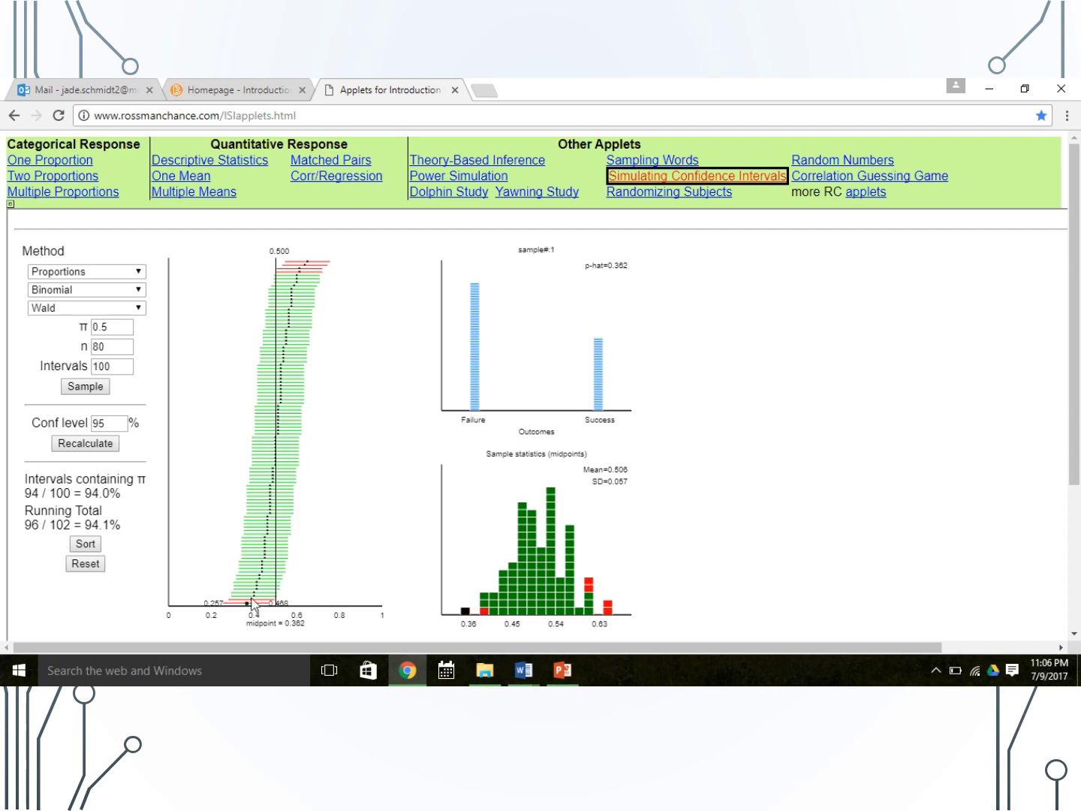
left_click(252, 598)
Inspect samples #6, #16, #81 and #90, whose interval runs 0.467–0.683
left_click(255, 597)
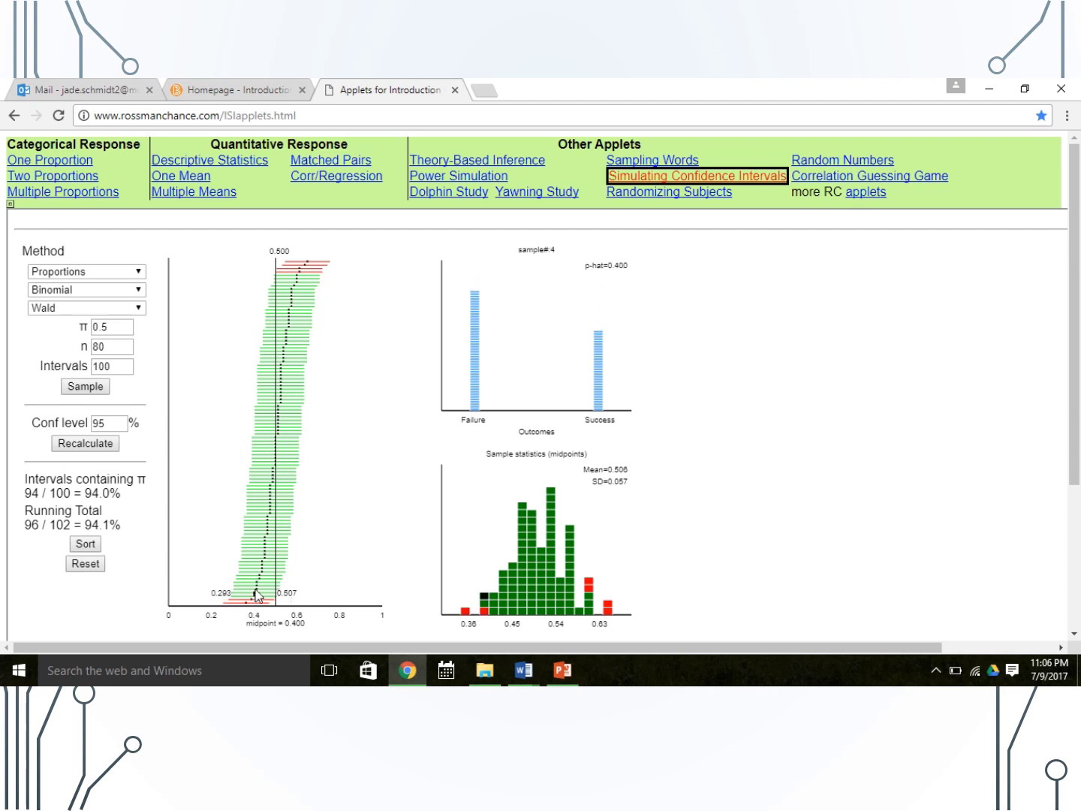
left_click(258, 591)
left_click(264, 552)
left_click(290, 362)
left_click(288, 327)
left_click(291, 297)
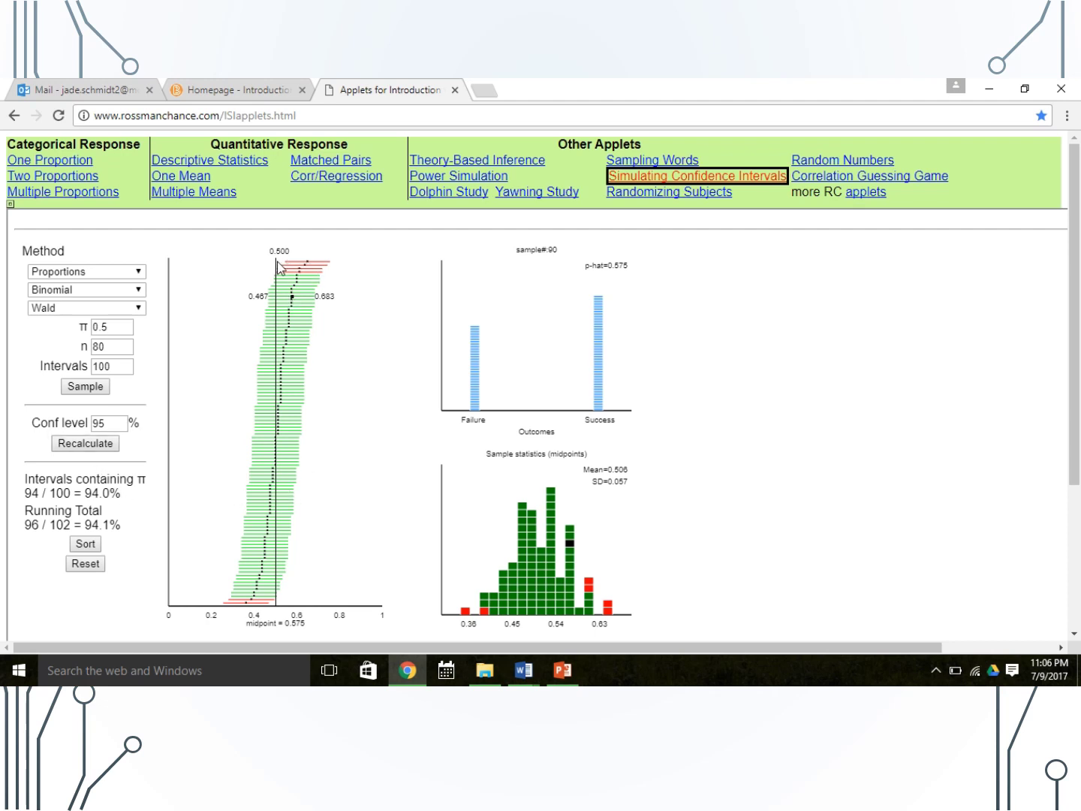
left_click(118, 423)
Recalculate the intervals at 90% confidence instead of 95%, giving 89/100 containing π
key("BackSpace")
type("0")
left_click(96, 448)
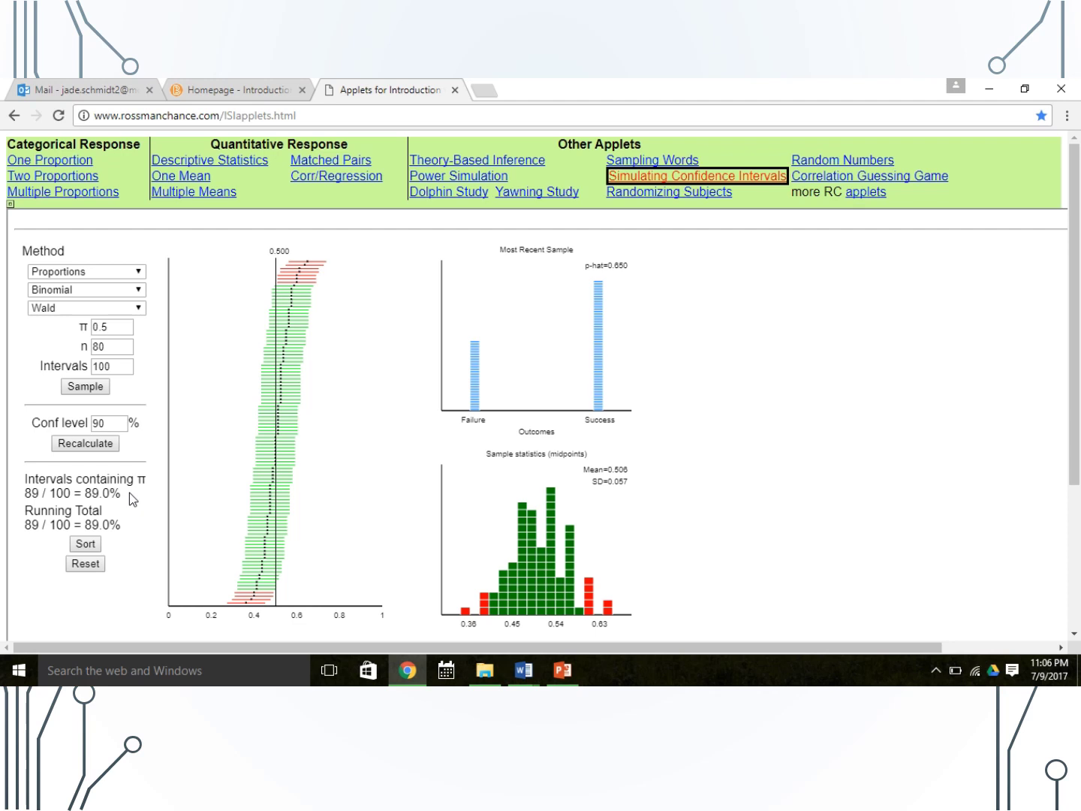
left_click(120, 421)
Recalculate at 99% confidence, widening the intervals so 99/100 contain π
key("BackSpace")
key("BackSpace")
type("99")
left_click(99, 445)
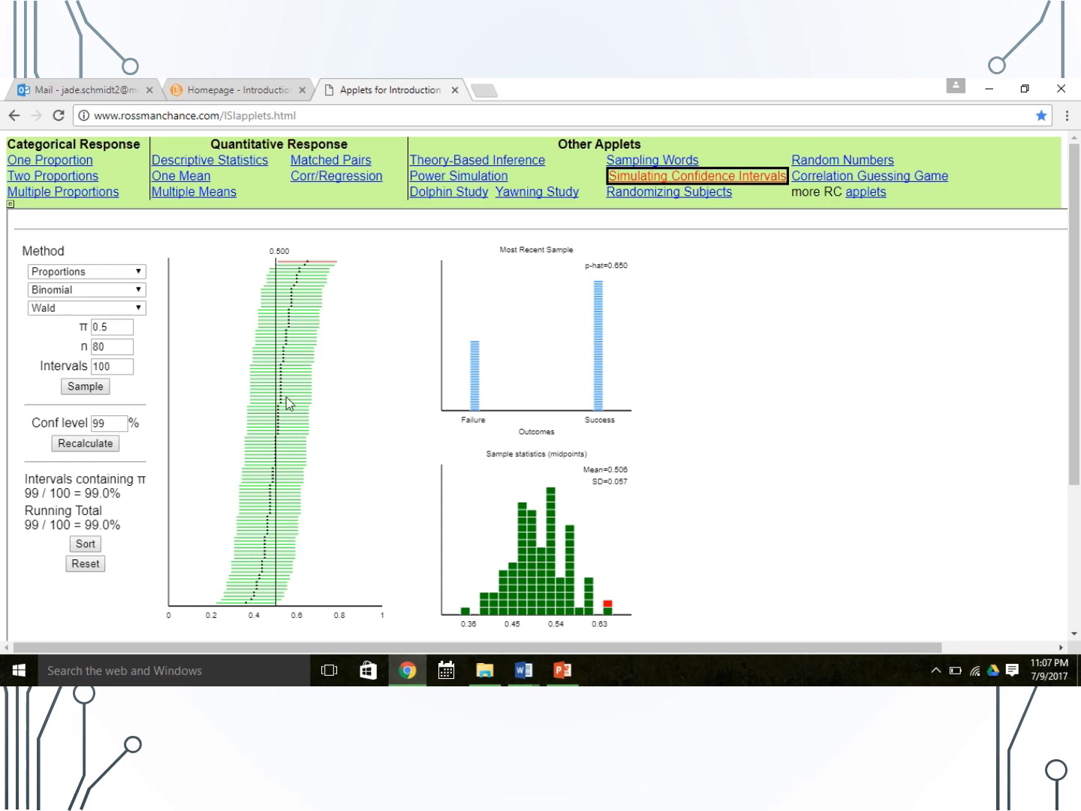
mouse_move(287, 396)
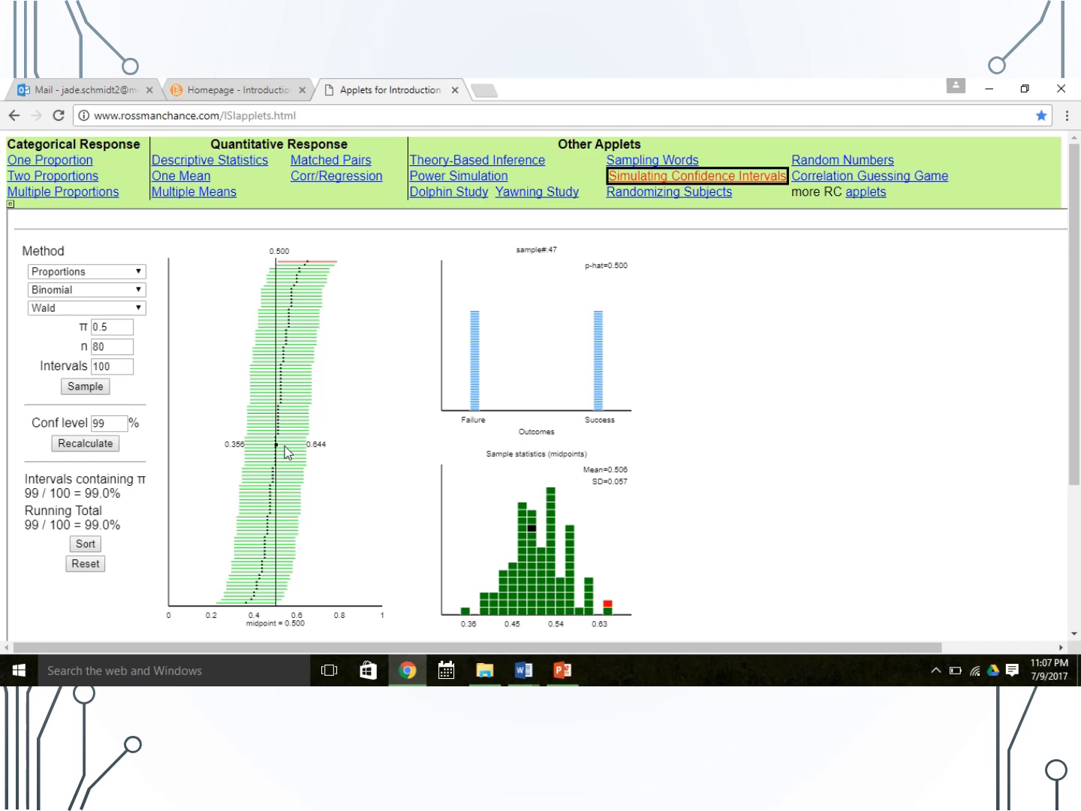